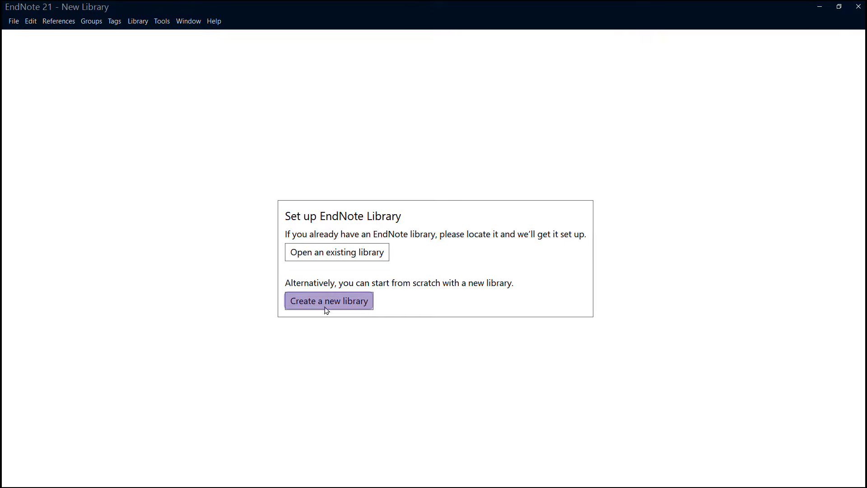
# Step: Create a new library named My Research Projects in the EN Libraries folder on the C: drive
pyautogui.click(326, 309)
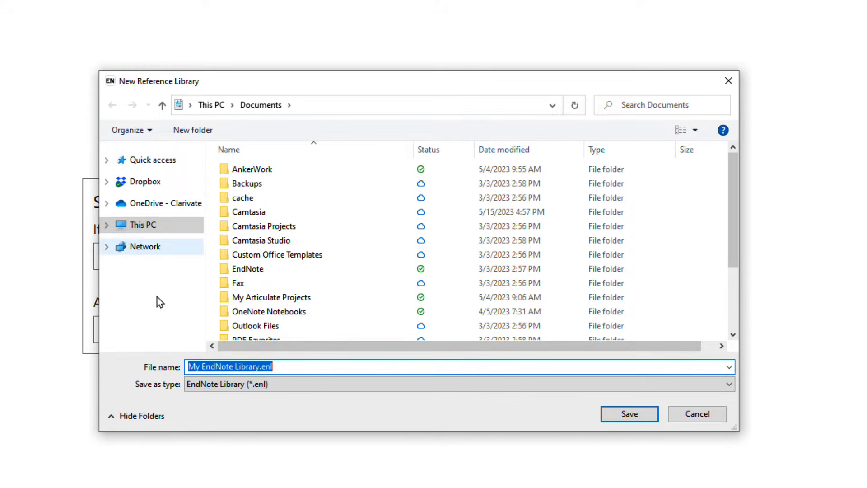
pyautogui.click(164, 227)
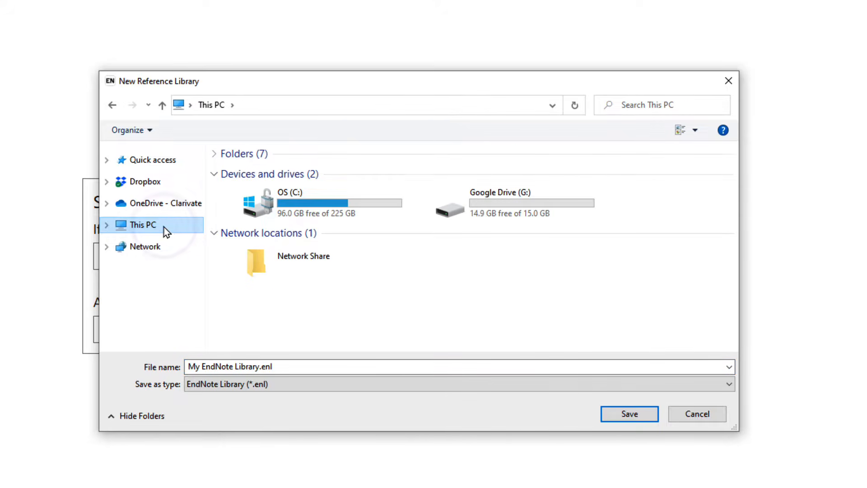
pyautogui.doubleClick(272, 194)
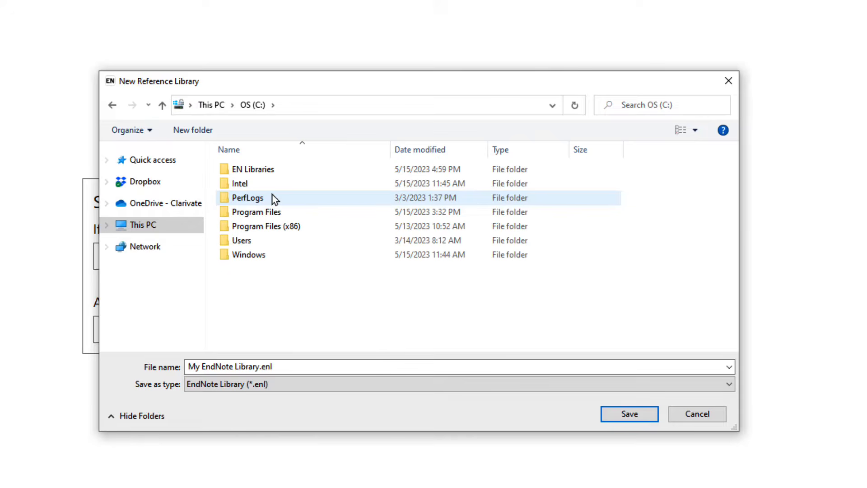
pyautogui.doubleClick(277, 174)
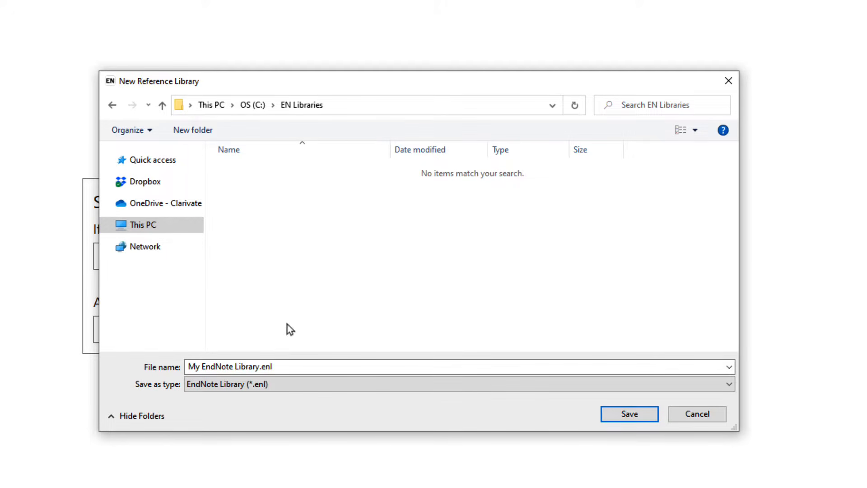
pyautogui.click(290, 366)
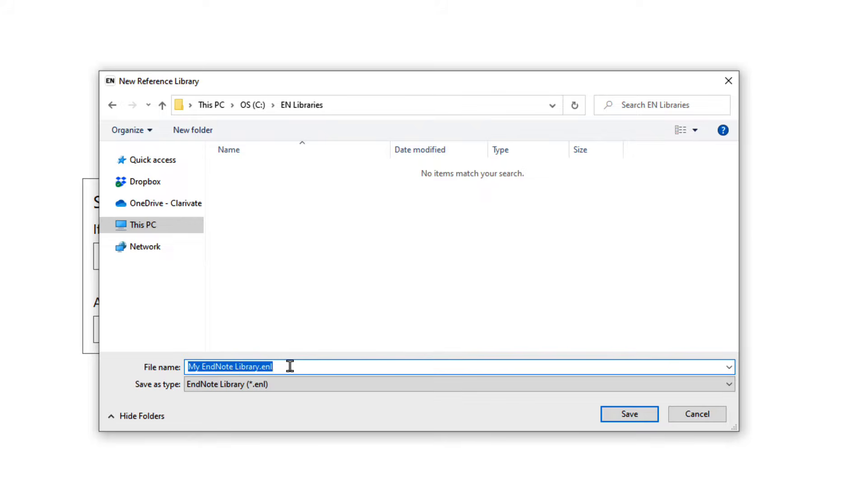
pyautogui.press('BackSpace')
pyautogui.write('M')
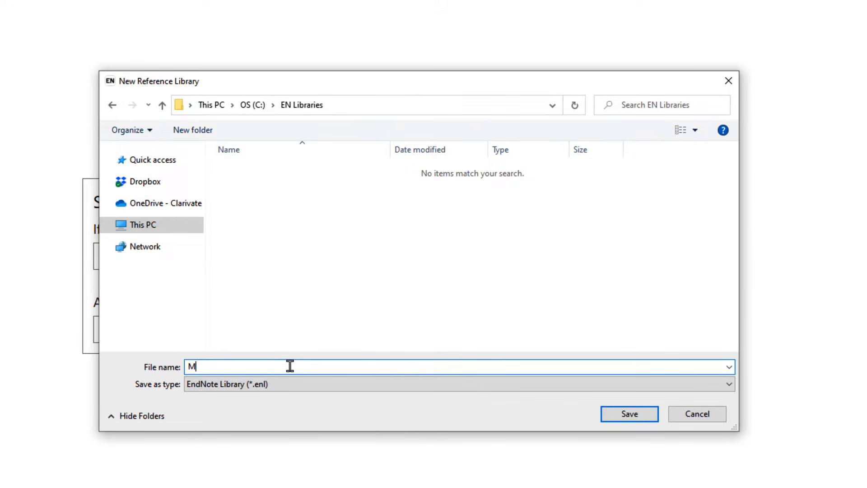
pyautogui.write('y Research Projects')
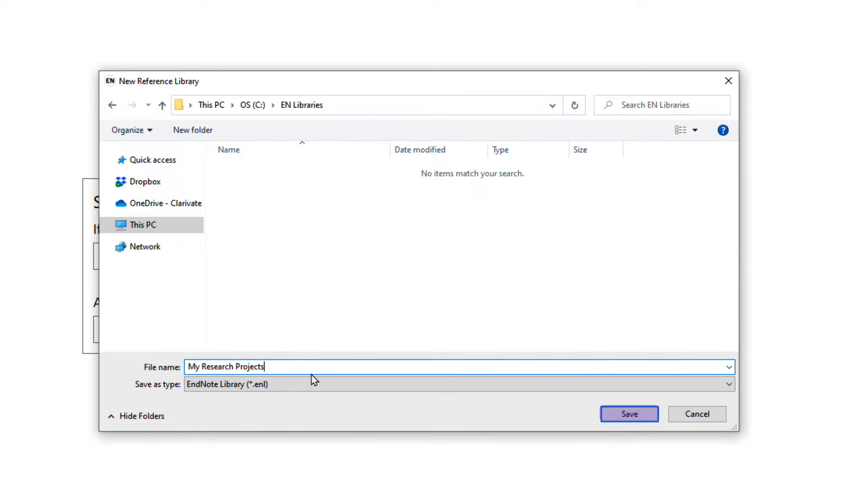
pyautogui.click(606, 415)
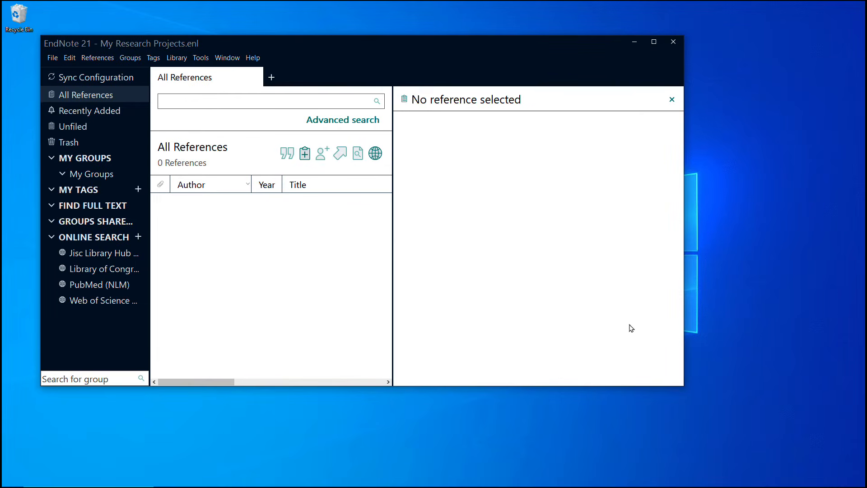
# Step: Maximize the library window, start a new Journal Article reference and enter the first two authors' full names on separate lines
pyautogui.click(651, 43)
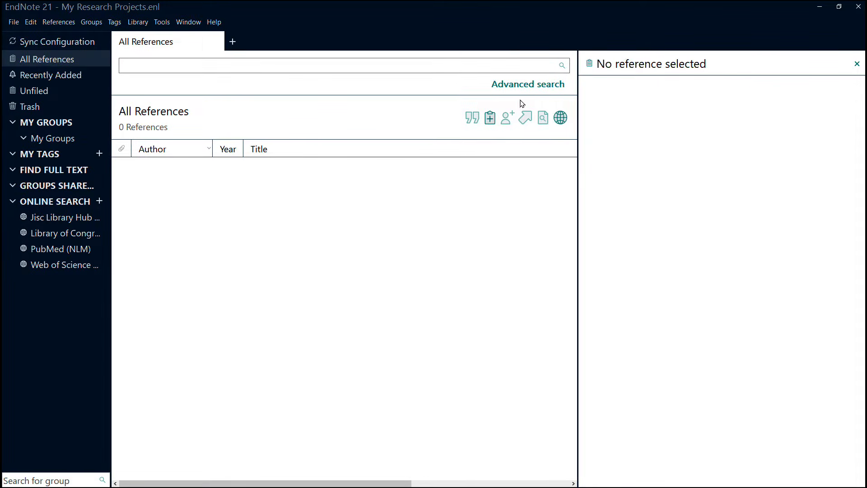
pyautogui.click(490, 118)
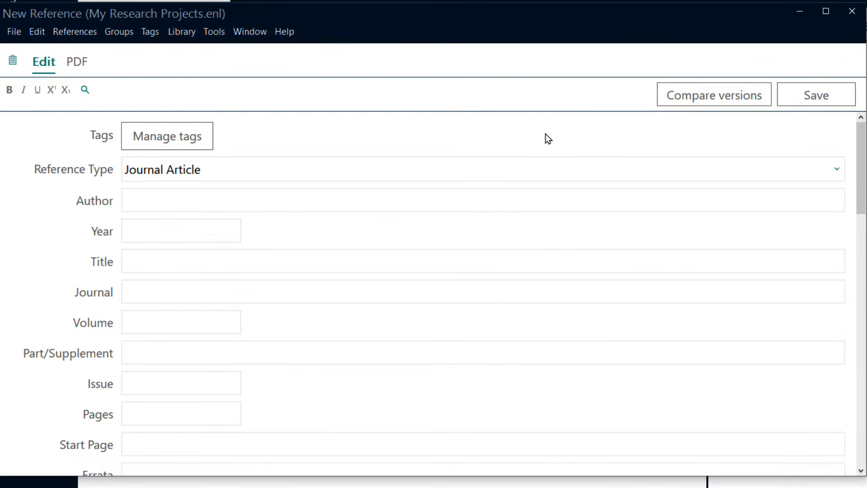
pyautogui.click(487, 193)
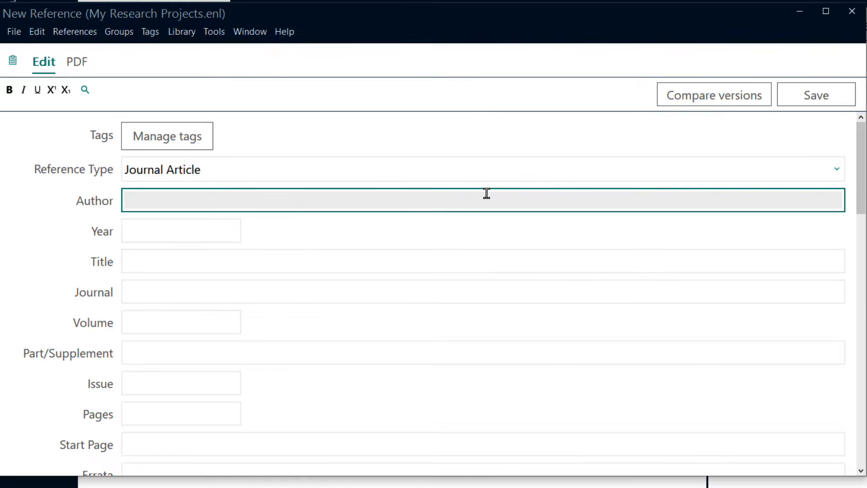
pyautogui.write('Cantu, Royce')
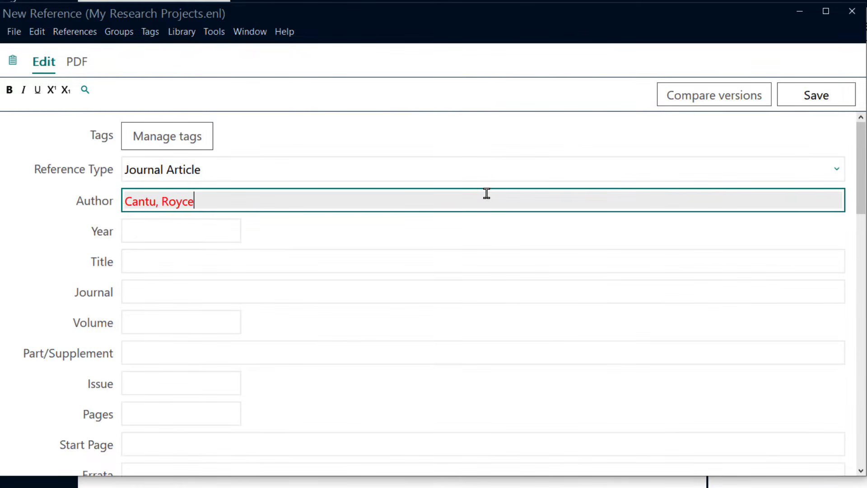
pyautogui.press('Return')
pyautogui.write('M')
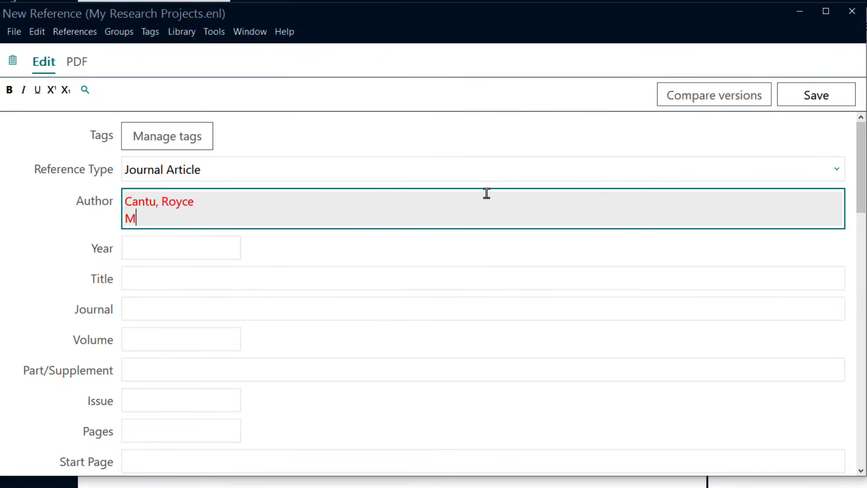
pyautogui.write('urphy Sims')
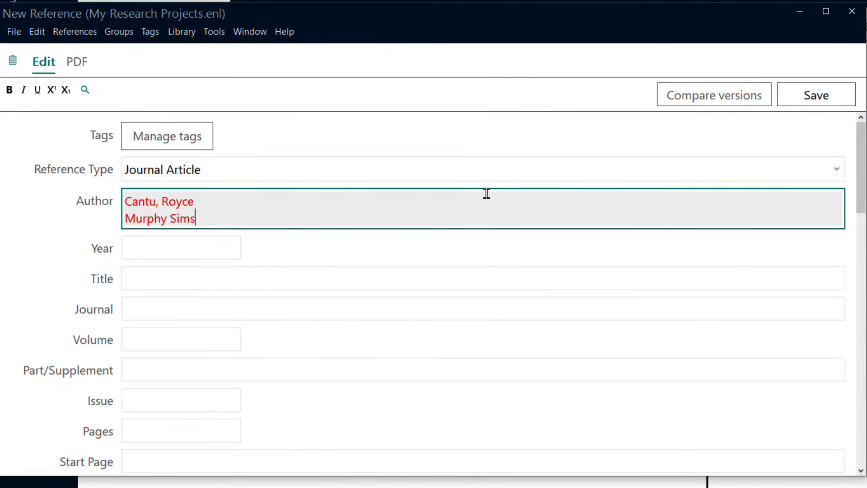
pyautogui.press('Return')
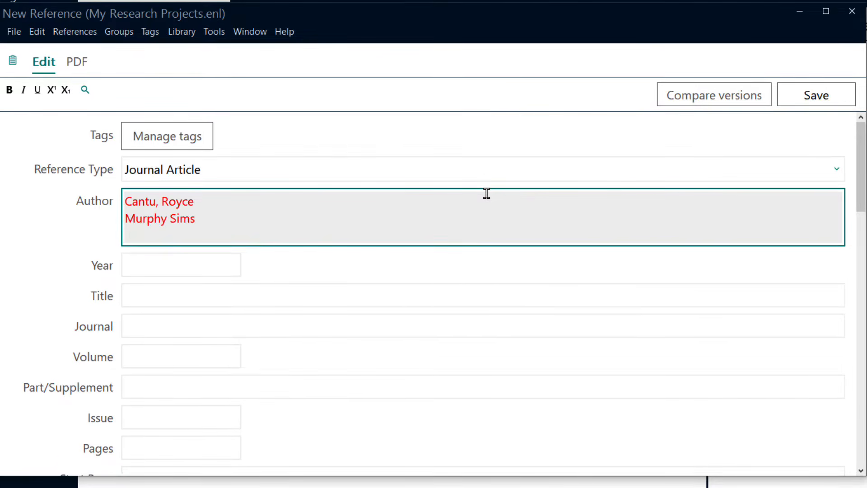
# Step: Add two more authors on separate lines, one full name with the suffix Jr. and one with a two-part surname
pyautogui.write('Quintero, De')
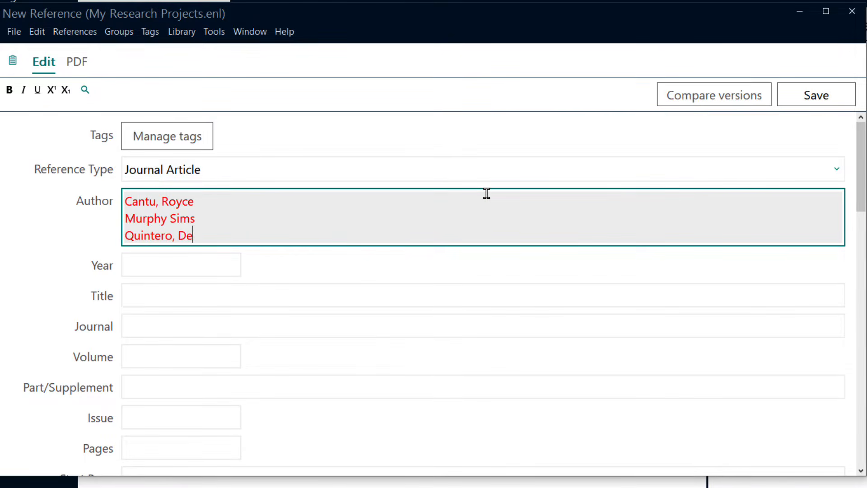
pyautogui.write('metrius, Jr.')
pyautogui.press('Return')
pyautogui.write('de Gau')
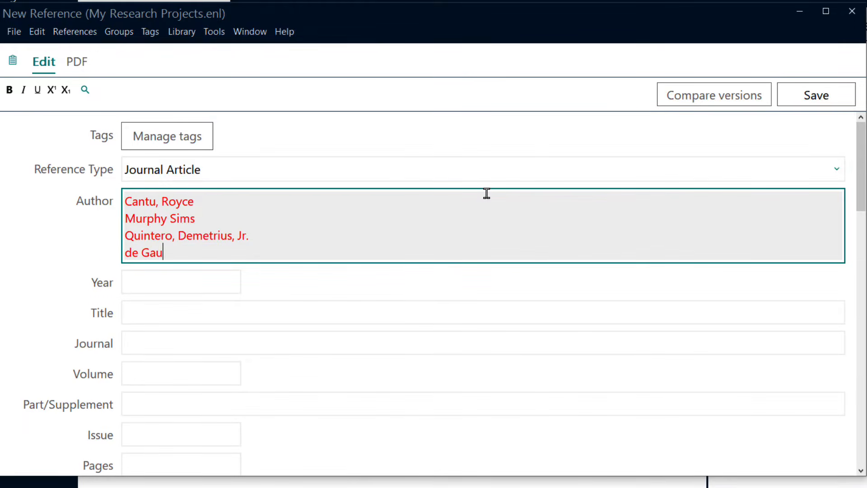
pyautogui.write('lle, Ann')
pyautogui.press('Return')
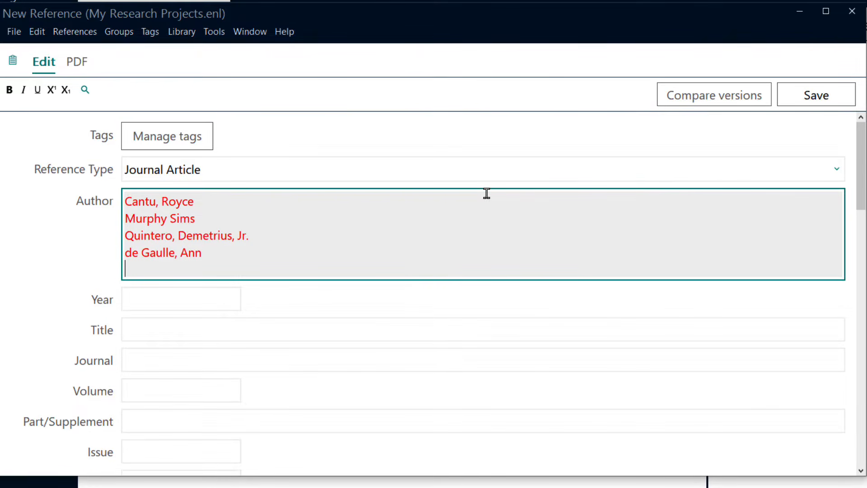
# Step: Add the corporate authors "U.S. Food and Drug Administration," and "Apple Computer,, Inc." on separate lines of the author list
pyautogui.write('U.S. Food and Dr')
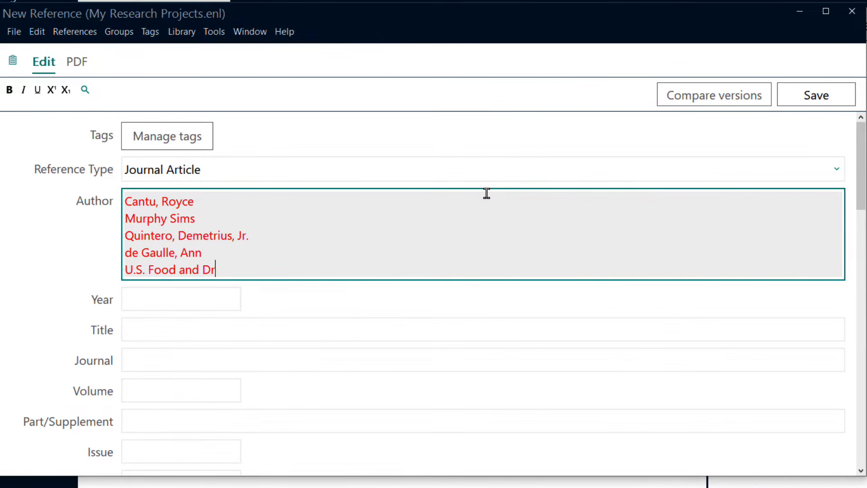
pyautogui.write('ug Administ')
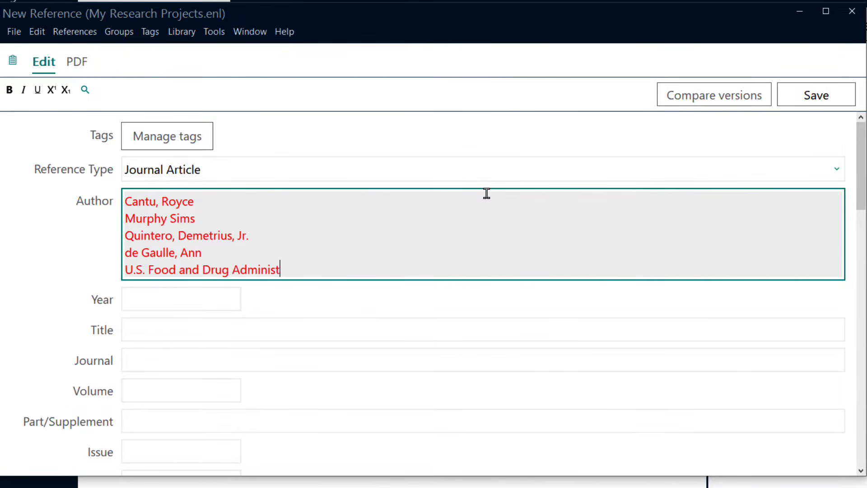
pyautogui.write('ration,')
pyautogui.press('Return')
pyautogui.write('Appl')
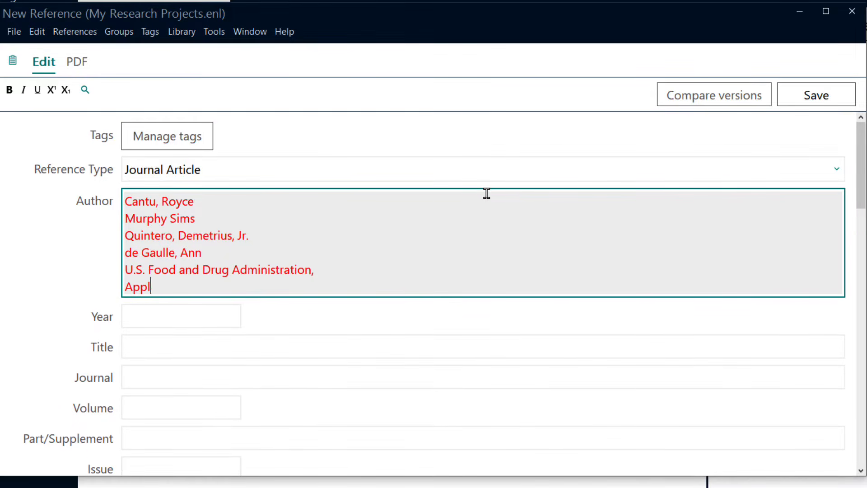
pyautogui.write('e Computer,, I')
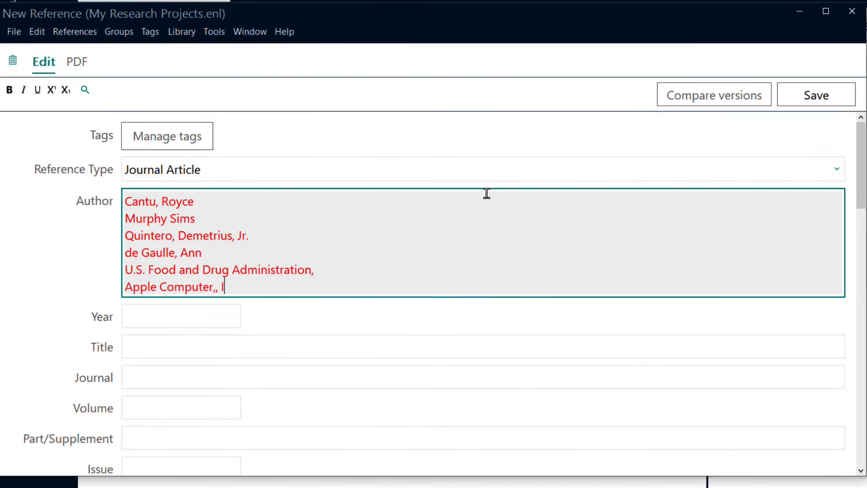
pyautogui.write('nc.')
pyautogui.press('Tab')
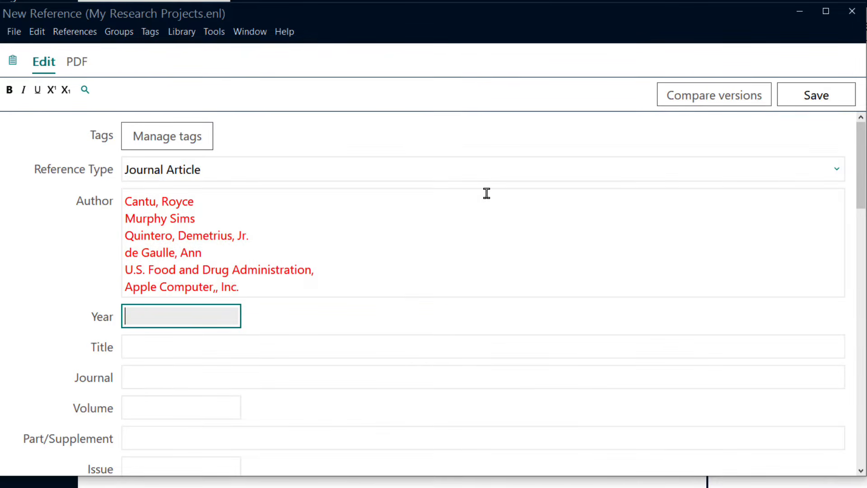
# Step: Set the year to 2023 and the title to "Enhancing Cognitive Function in Older Adults through Virtual Reality Exercise"
pyautogui.write('2023')
pyautogui.press('Tab')
pyautogui.write('E')
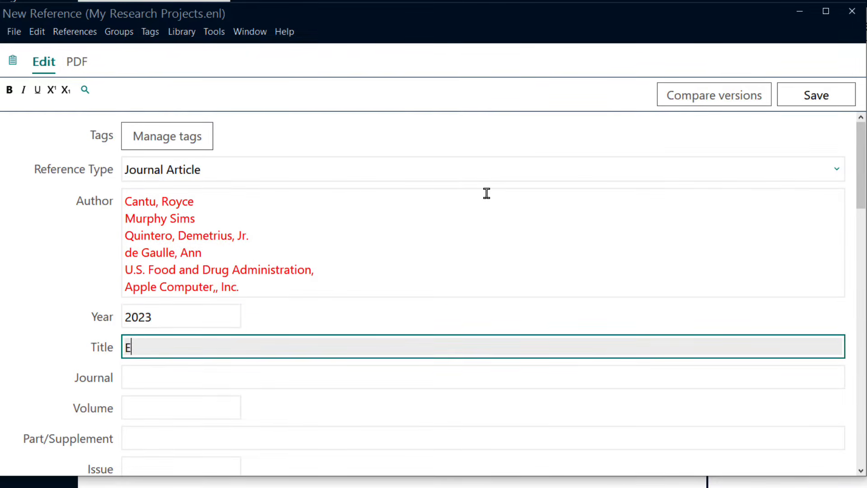
pyautogui.write('nhancing Cogni')
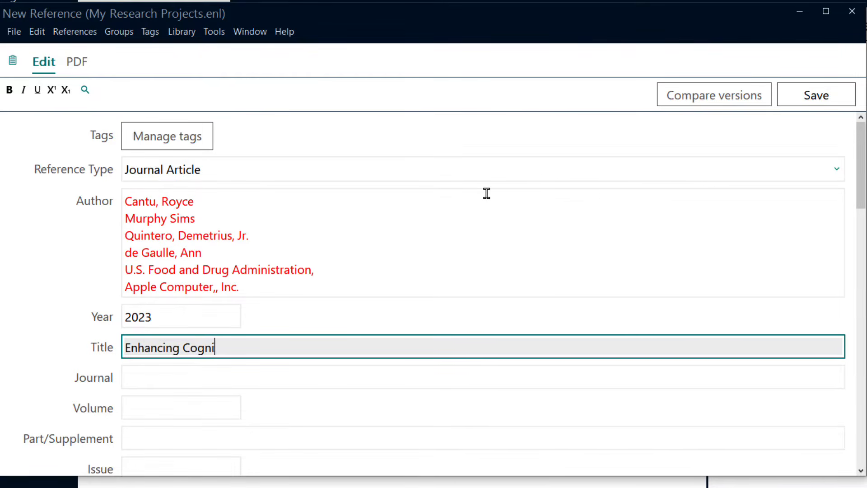
pyautogui.write('tive Function in Older Adul')
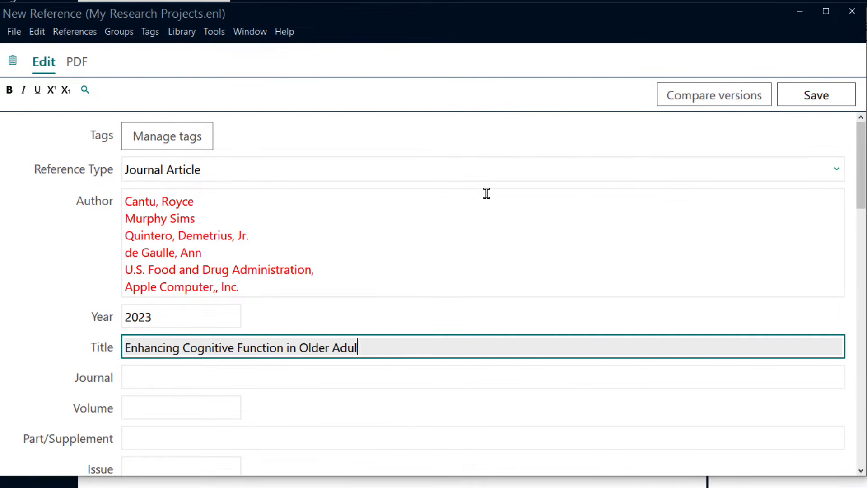
pyautogui.write('ts through Virtual Reality Exercise')
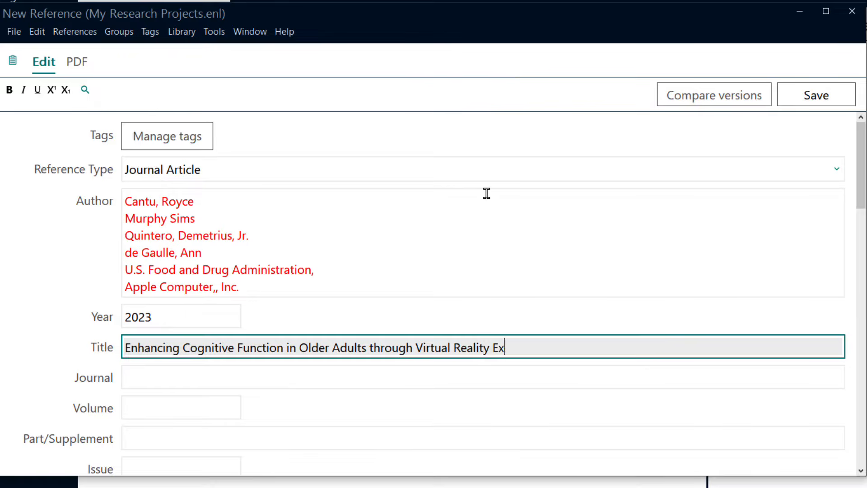
# Step: Enter "Gerontechnology Innovations" as the journal, and save and close the reference
pyautogui.press('Tab')
pyautogui.write('Gerontechnology Innovations')
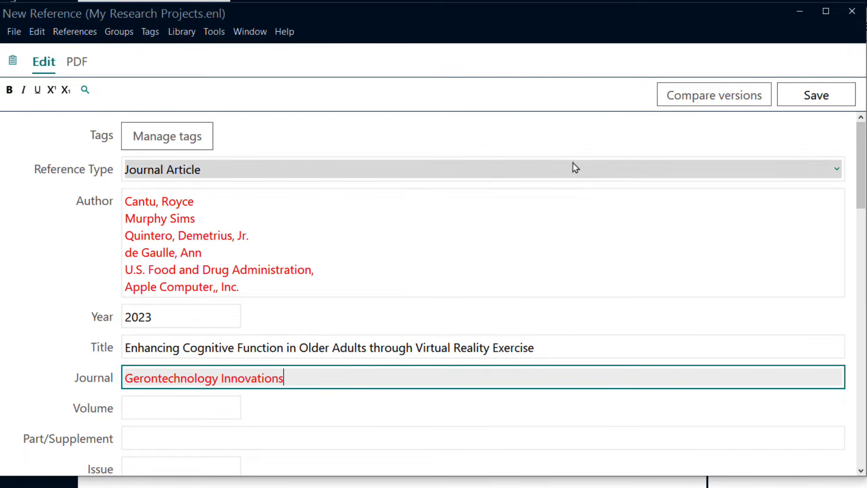
pyautogui.click(793, 96)
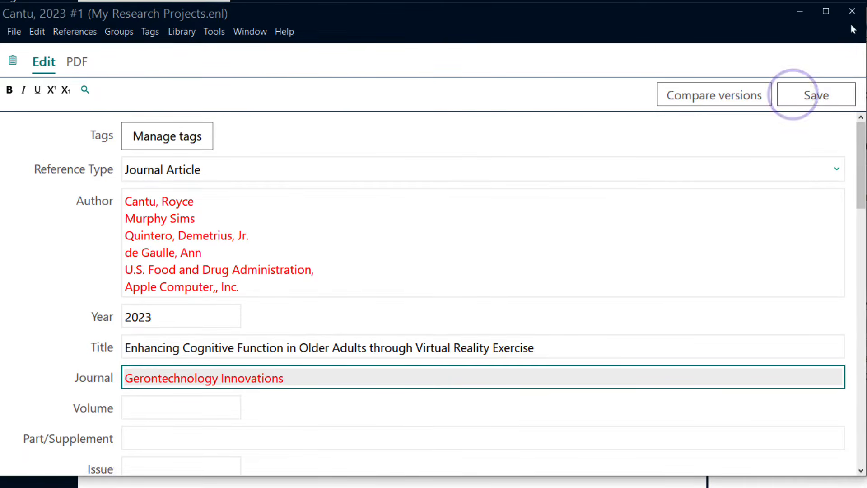
pyautogui.click(852, 11)
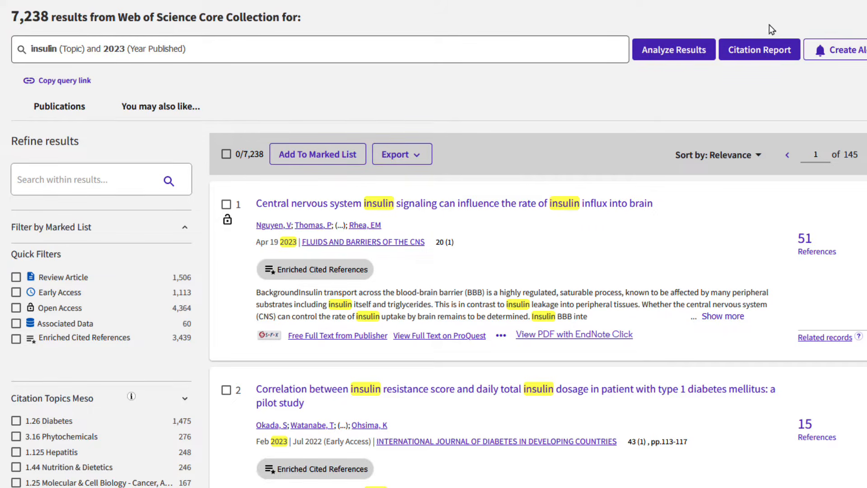
# Step: In Web of Science, export records 51 to 100 of the insulin search results to EndNote desktop
pyautogui.click(422, 155)
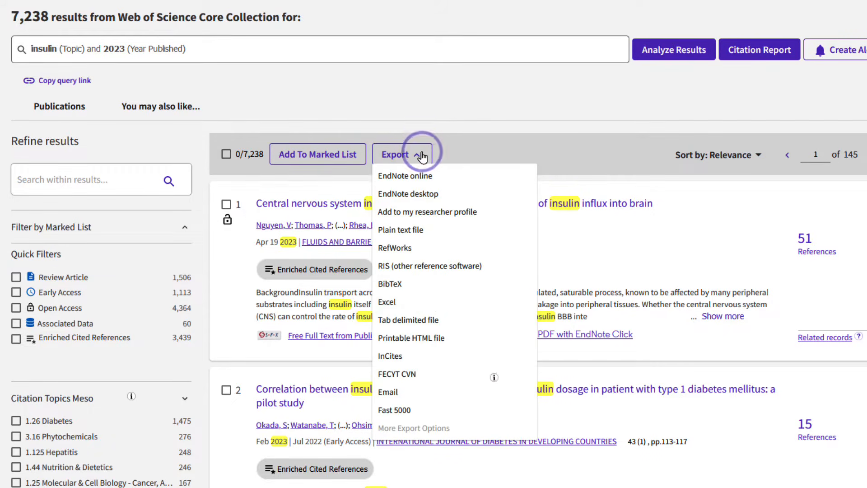
pyautogui.click(449, 194)
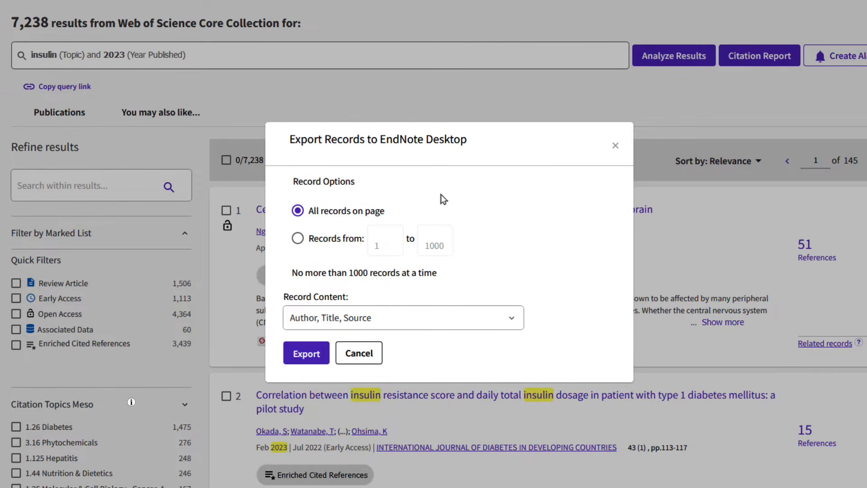
pyautogui.click(321, 242)
pyautogui.click(389, 242)
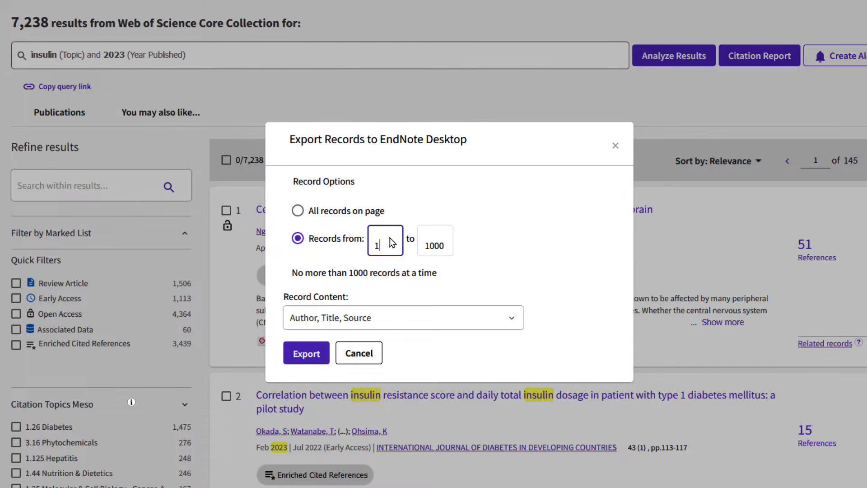
pyautogui.press('BackSpace')
pyautogui.write('51')
pyautogui.click(441, 241)
pyautogui.press('BackSpace')
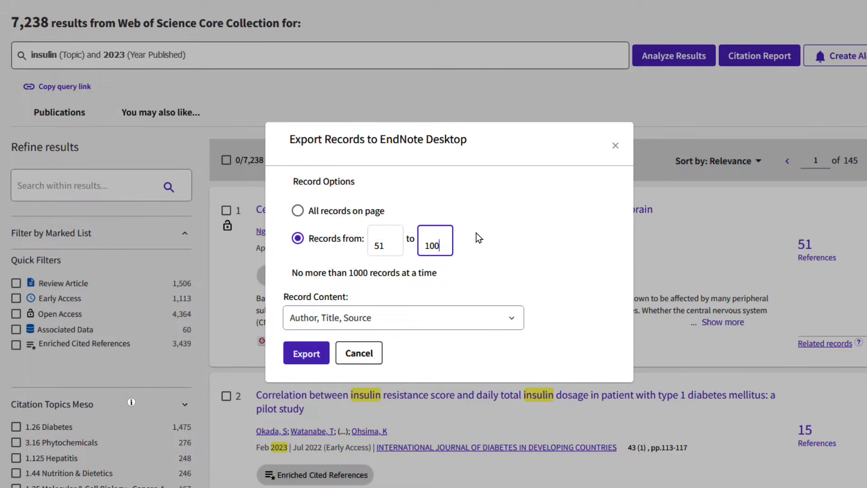
pyautogui.click(474, 243)
pyautogui.click(323, 351)
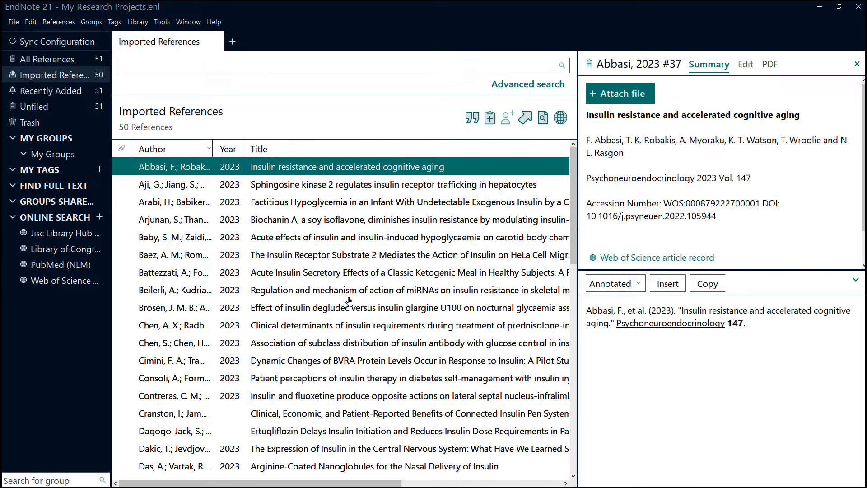
# Step: In EndNote, attach the downloaded article PDF to the "Acute effects of insulin and insulin-induced hypoglycaemia" reference and open it in a separate window
pyautogui.click(357, 238)
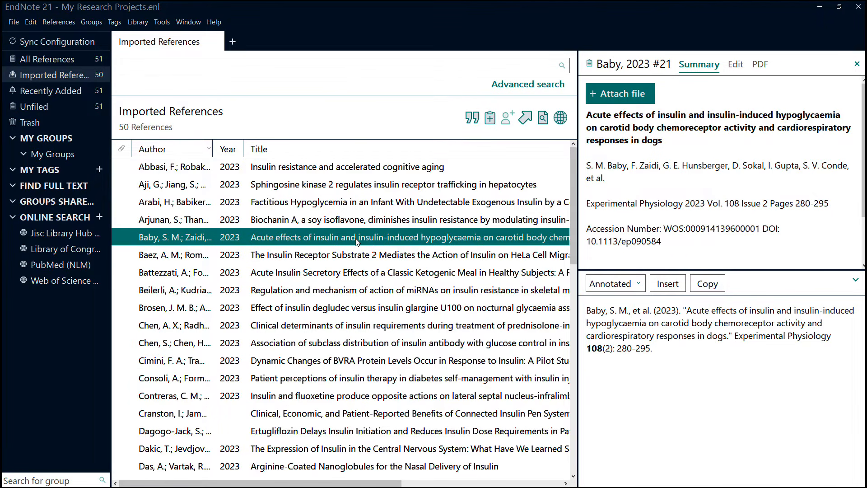
pyautogui.click(607, 95)
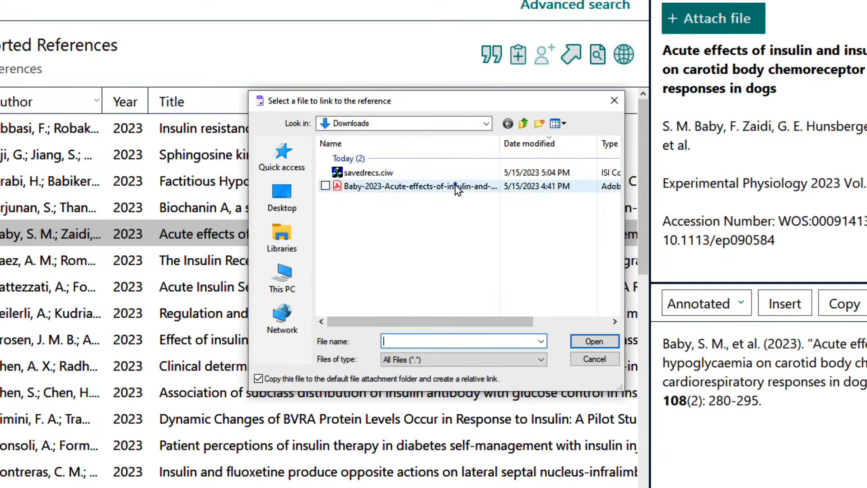
pyautogui.click(455, 187)
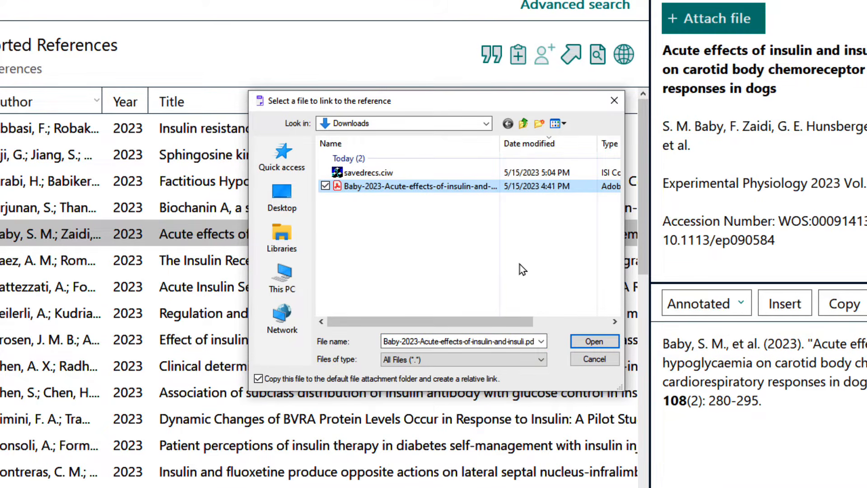
pyautogui.click(582, 343)
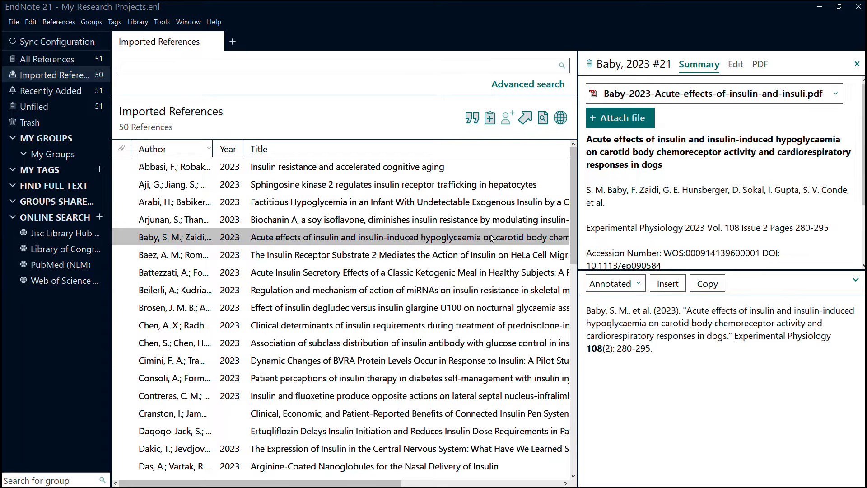
pyautogui.click(758, 62)
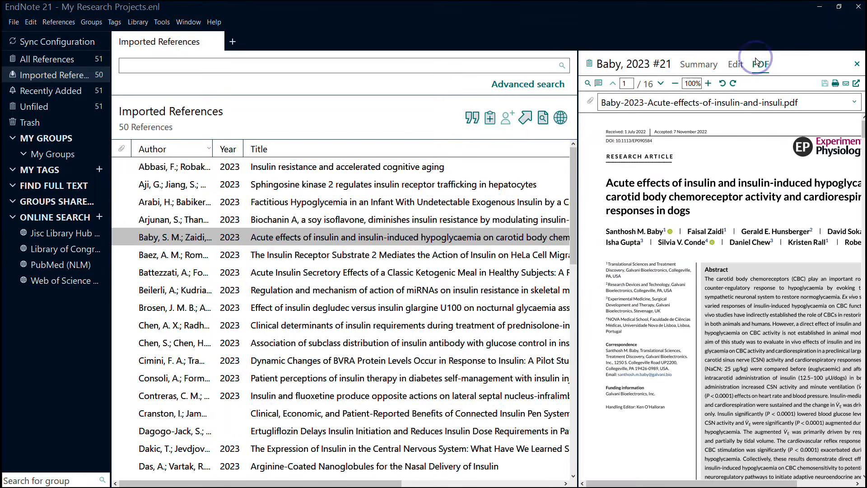
pyautogui.click(855, 81)
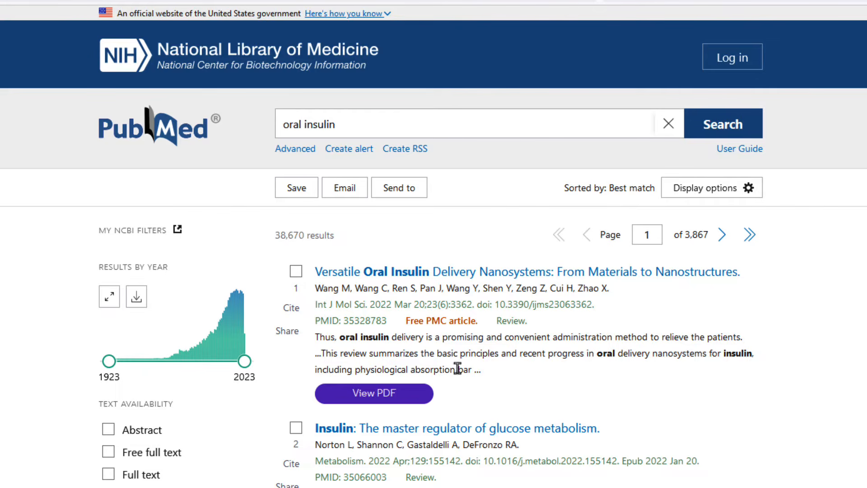
# Step: In PubMed, open the PDF of "Versatile Oral Insulin Delivery Nanosystems: From Materials to Nanostructures" and export the article to EndNote desktop
pyautogui.click(424, 398)
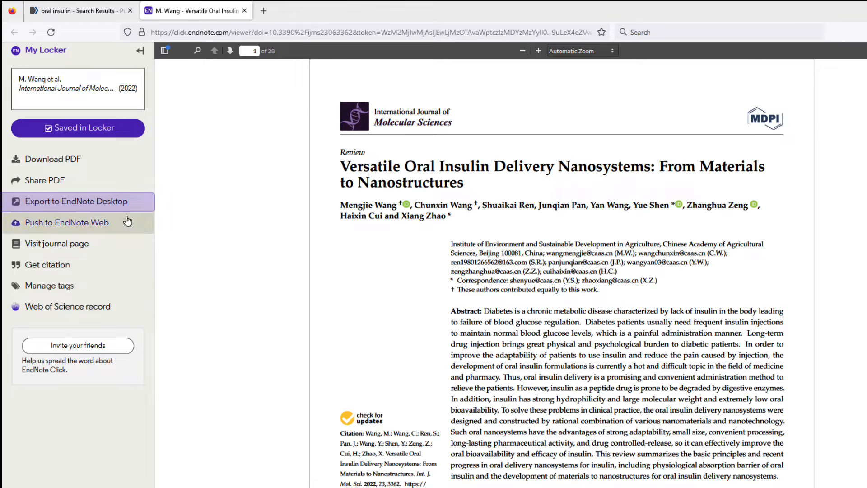
pyautogui.click(111, 202)
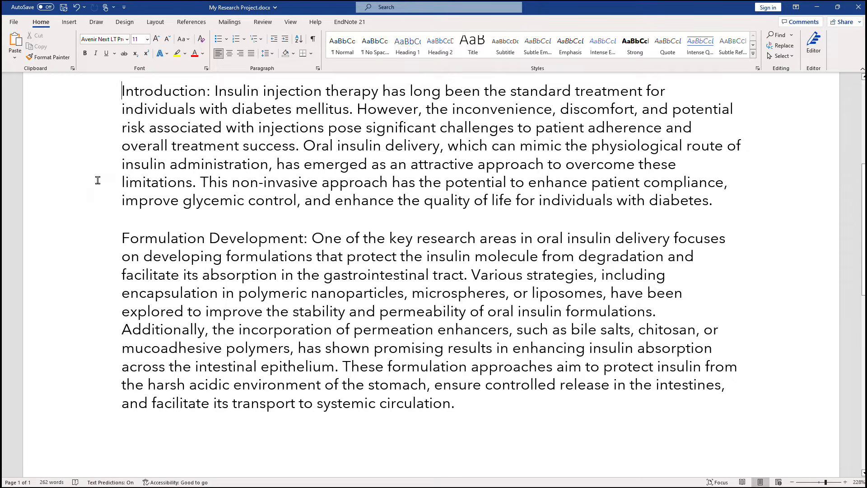
# Step: In Word's My Research Project.docx, find the "premix" reference with EndNote and insert its citation after "overall treatment success" in the Introduction
pyautogui.click(337, 25)
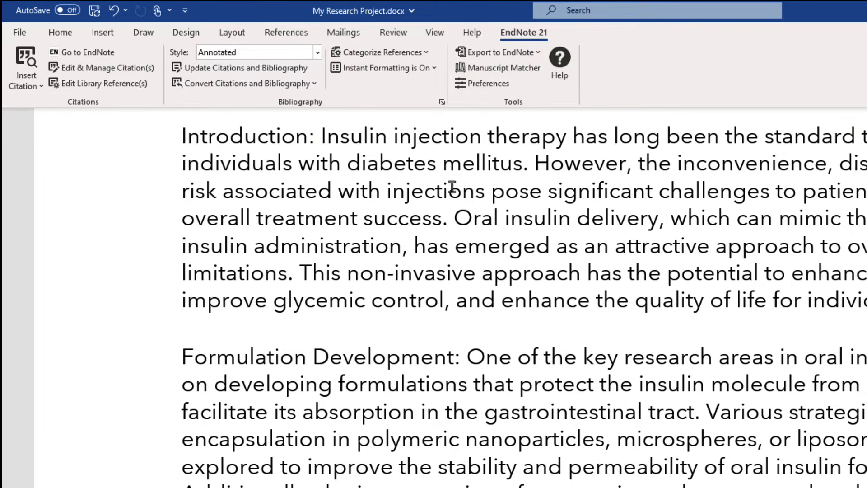
pyautogui.click(444, 211)
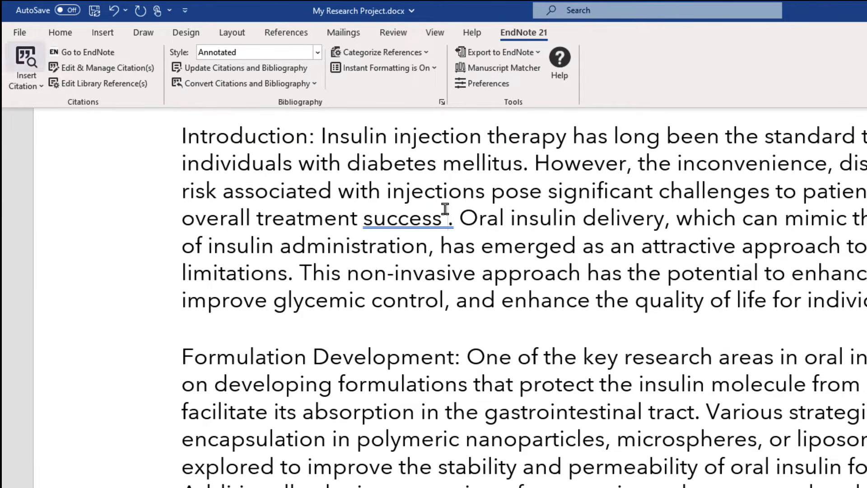
pyautogui.click(23, 61)
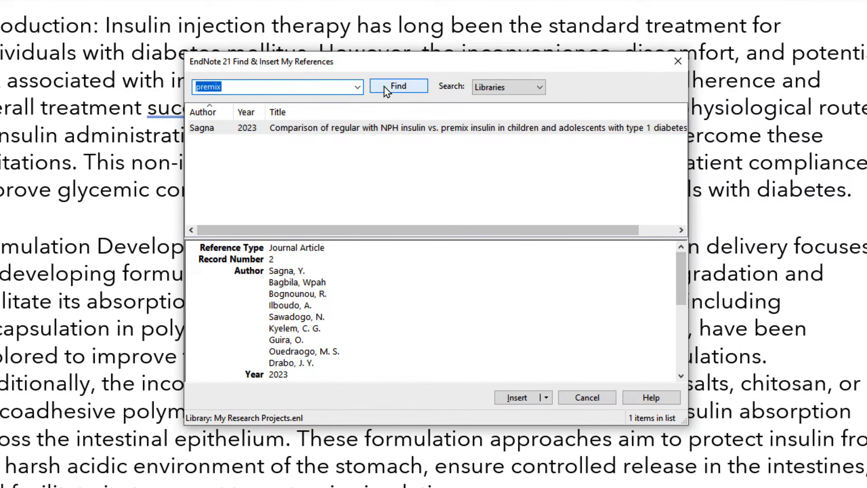
pyautogui.click(378, 129)
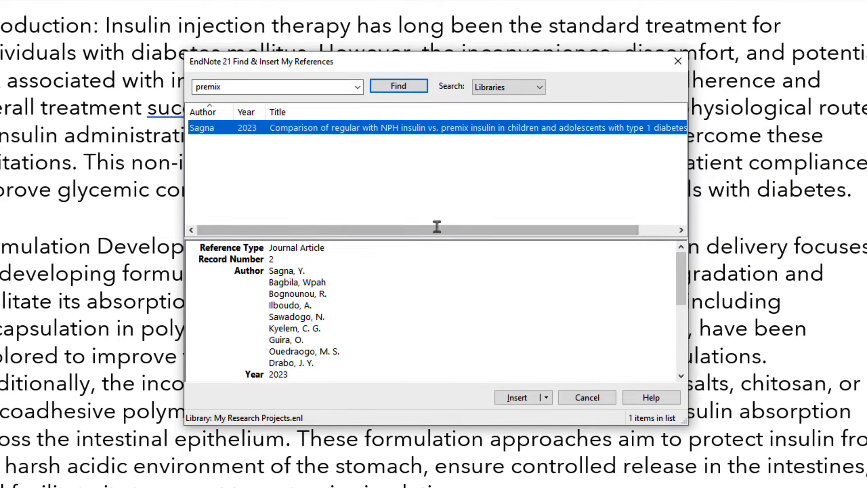
pyautogui.click(516, 397)
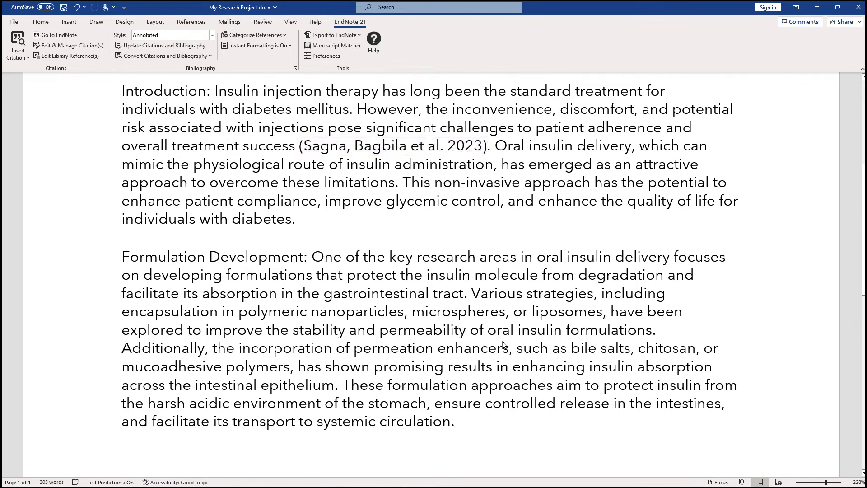
# Step: Set the document's EndNote citation and bibliography style to Vancouver
pyautogui.scroll(-3, 502, 340)
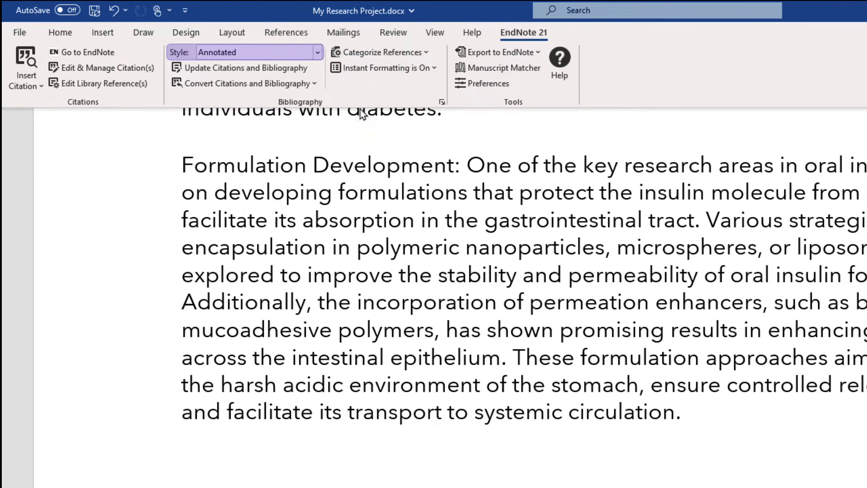
pyautogui.click(316, 53)
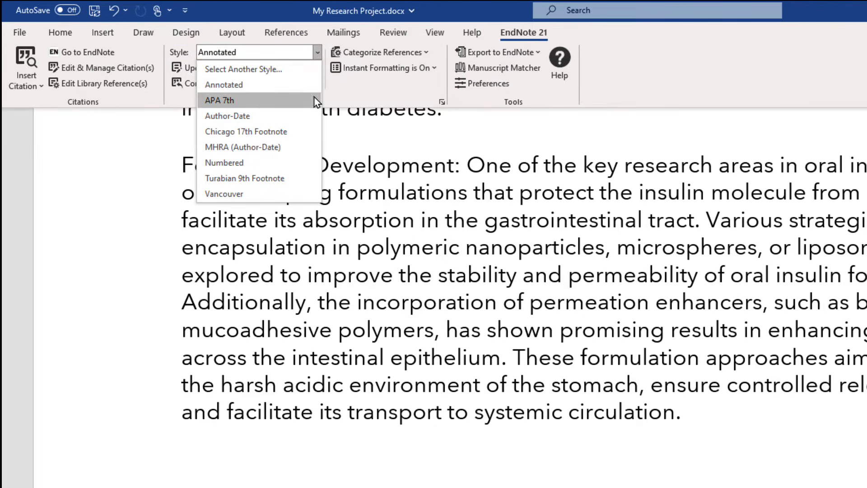
pyautogui.click(306, 191)
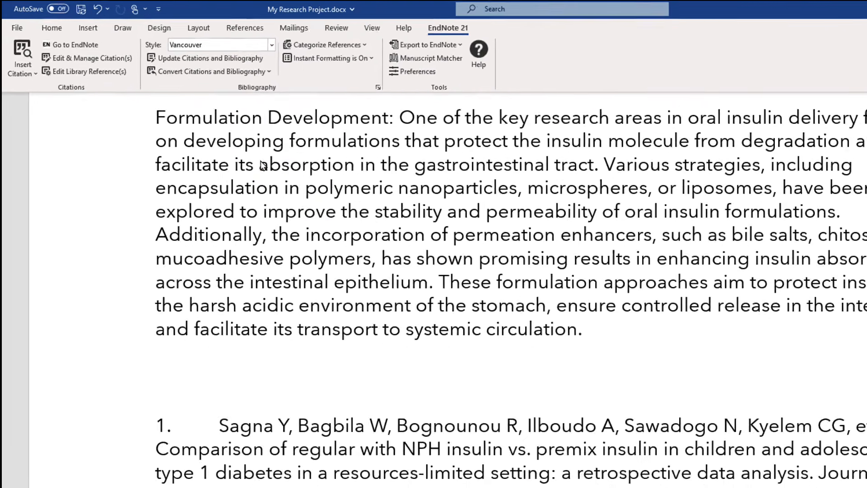
# Step: From EndNote, cite the insulin degludec versus glargine U100 and the insulin and fluoxetine references together at the end of Word's Formulation Development paragraph
pyautogui.scroll(1, 203, 125)
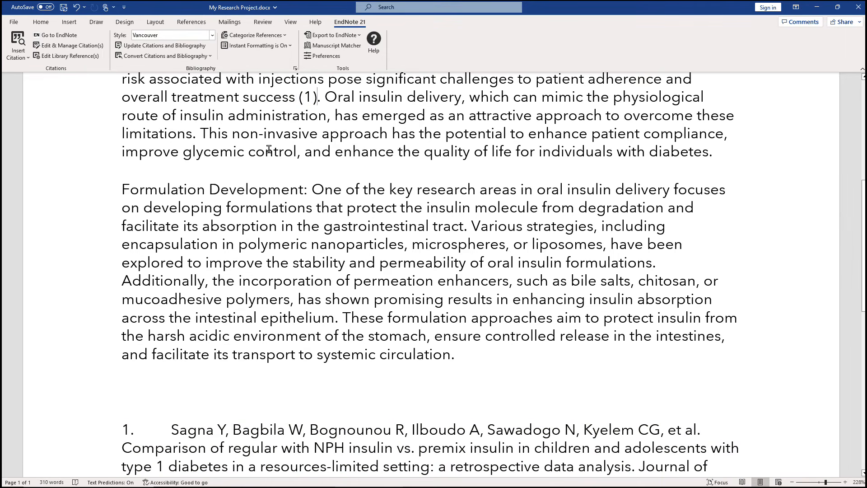
pyautogui.click(485, 354)
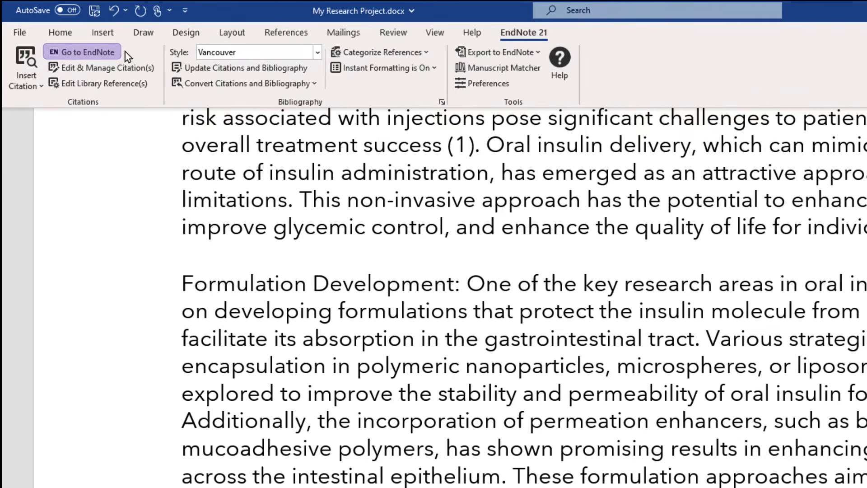
pyautogui.click(114, 52)
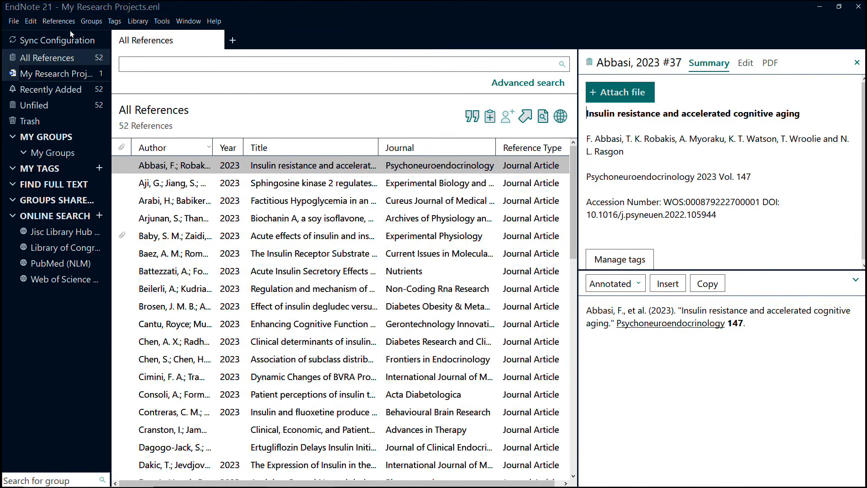
pyautogui.click(254, 308)
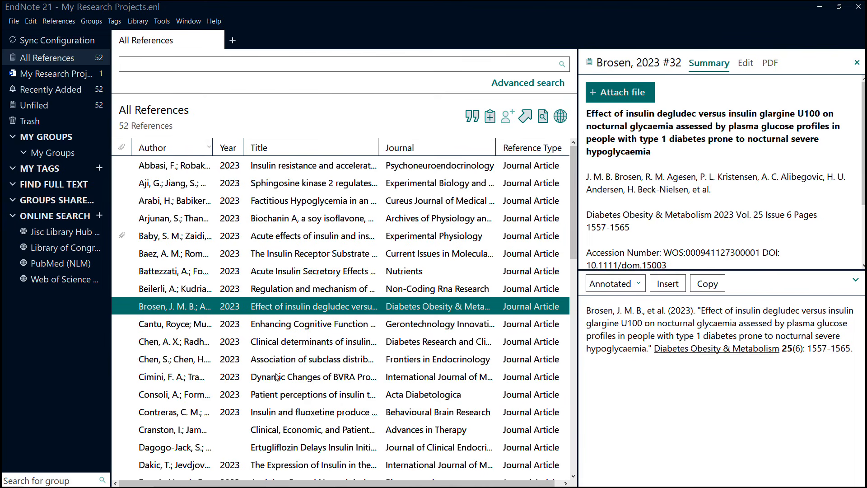
pyautogui.keyDown('ctrl'); pyautogui.click(287, 410); pyautogui.keyUp('ctrl')
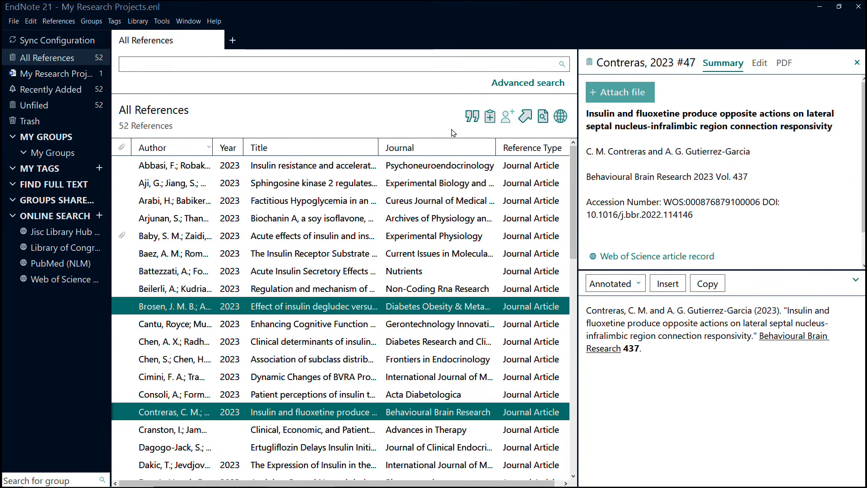
pyautogui.click(465, 118)
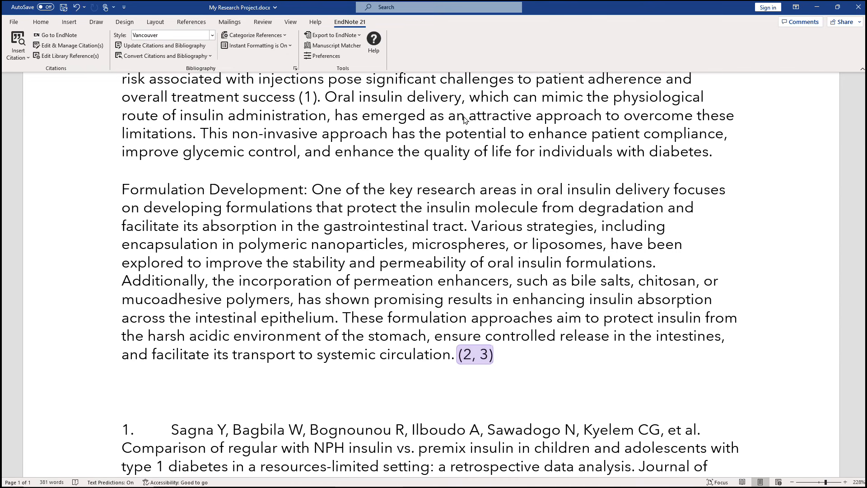
# Step: Change the citation and bibliography style to APA 7th and review the reformatted reference list
pyautogui.scroll(-4, 464, 118)
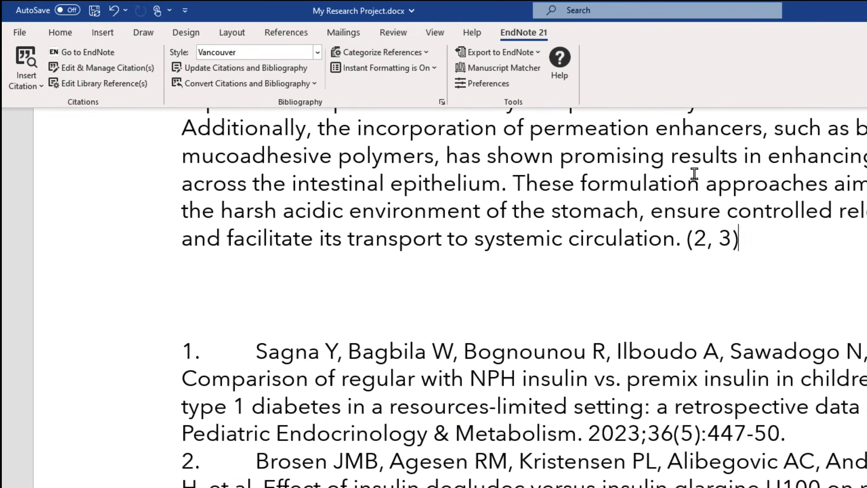
pyautogui.click(318, 52)
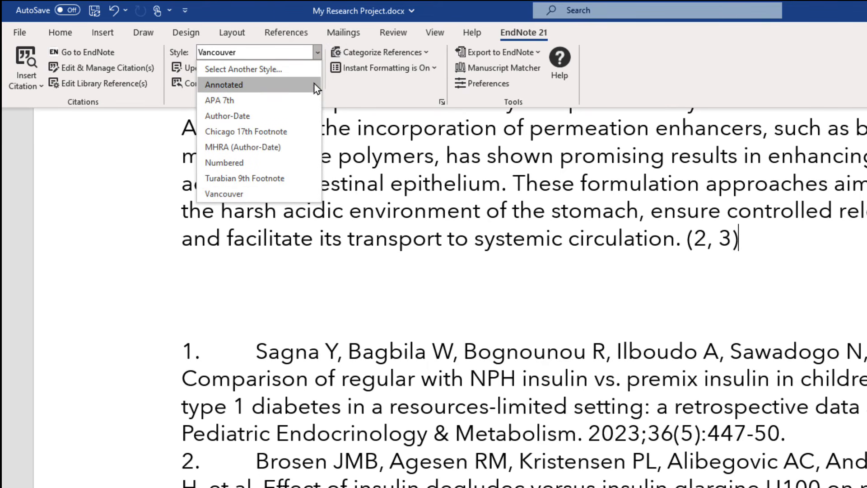
pyautogui.click(314, 100)
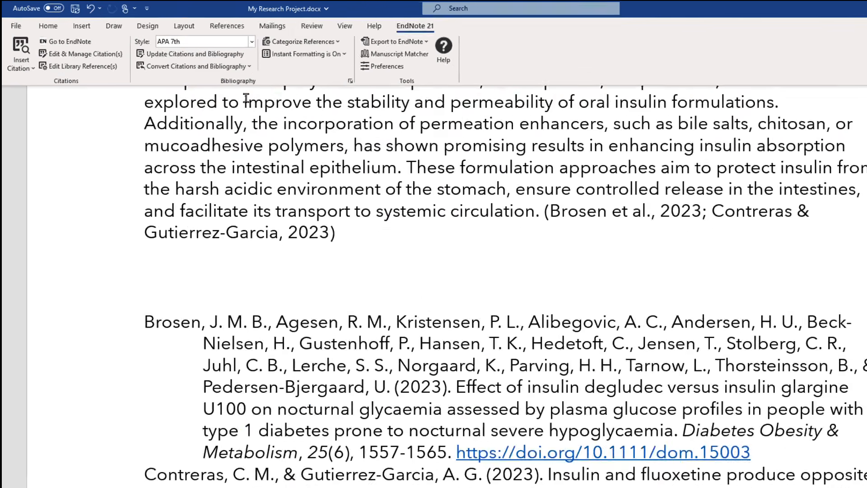
pyautogui.scroll(-2, 312, 125)
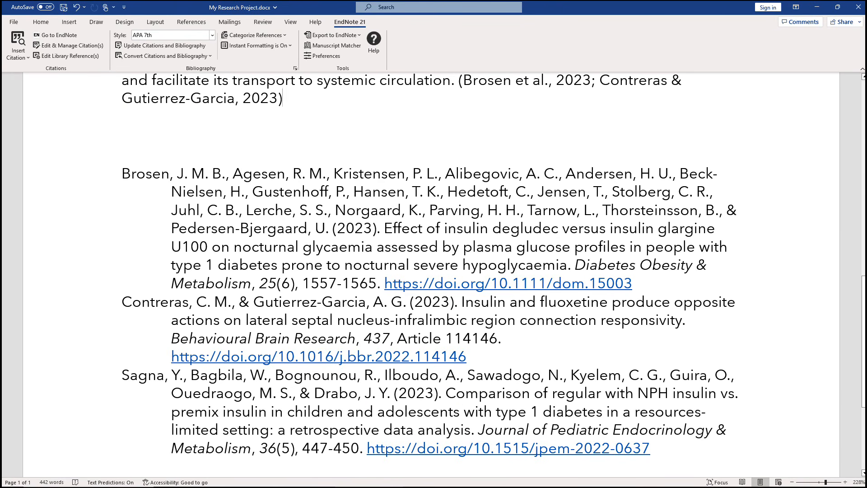